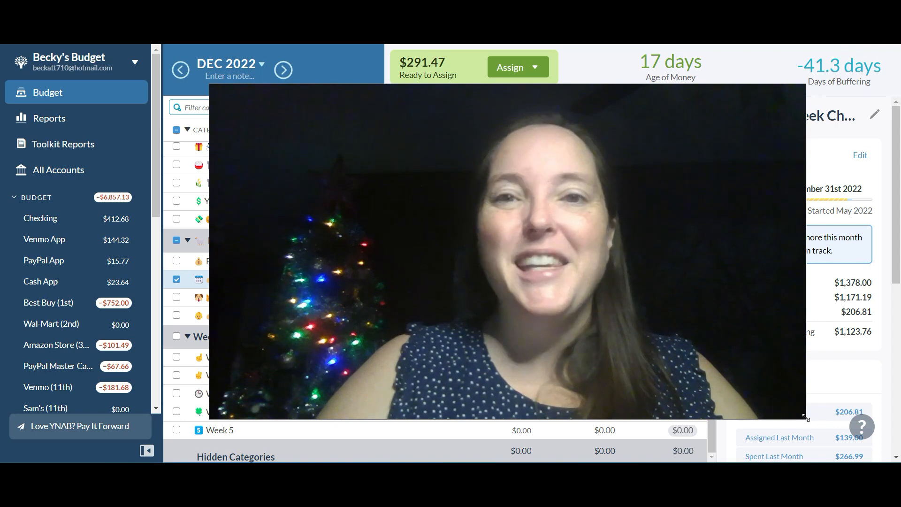
drag(804, 418, 309, 139)
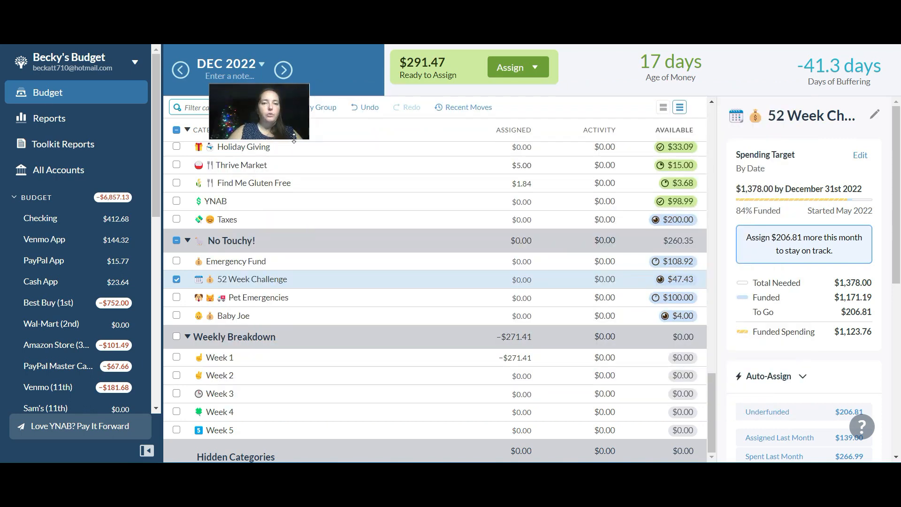
drag(309, 139, 151, 115)
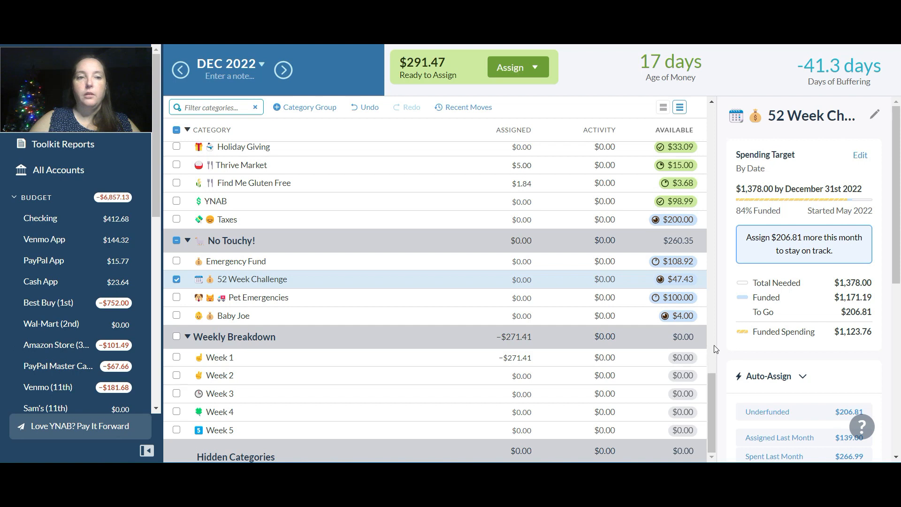
Step: Assign $50.00 to Dining Out and $75.00 to Groceries in the December 2022 budget
right_click(714, 366)
click(714, 390)
scroll(714, 389, up, 15)
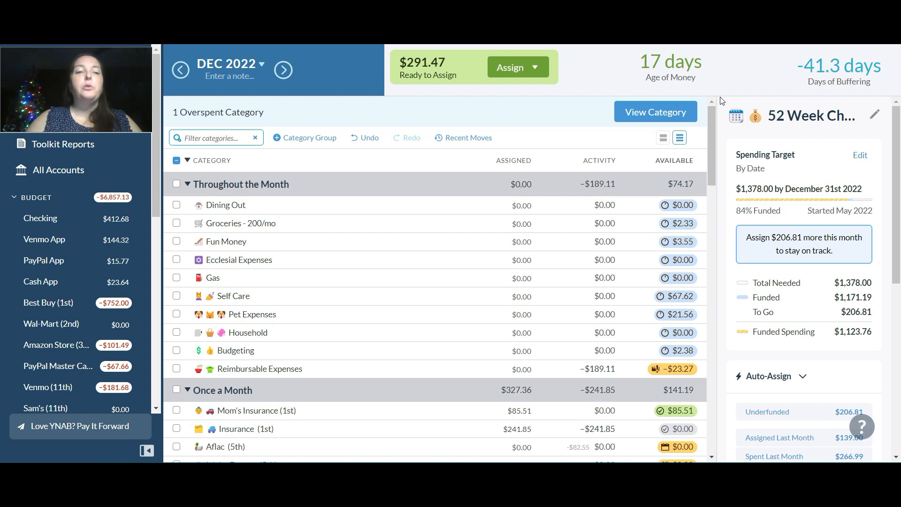
click(522, 204)
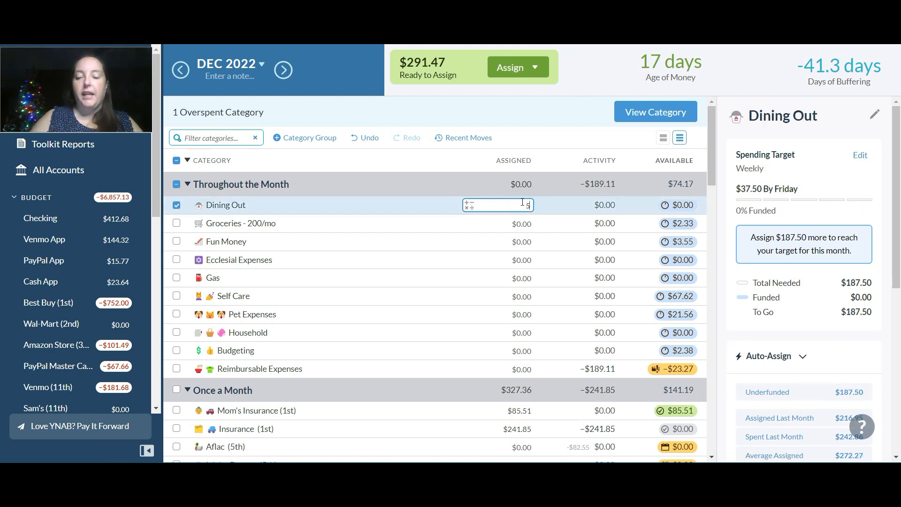
click(525, 223)
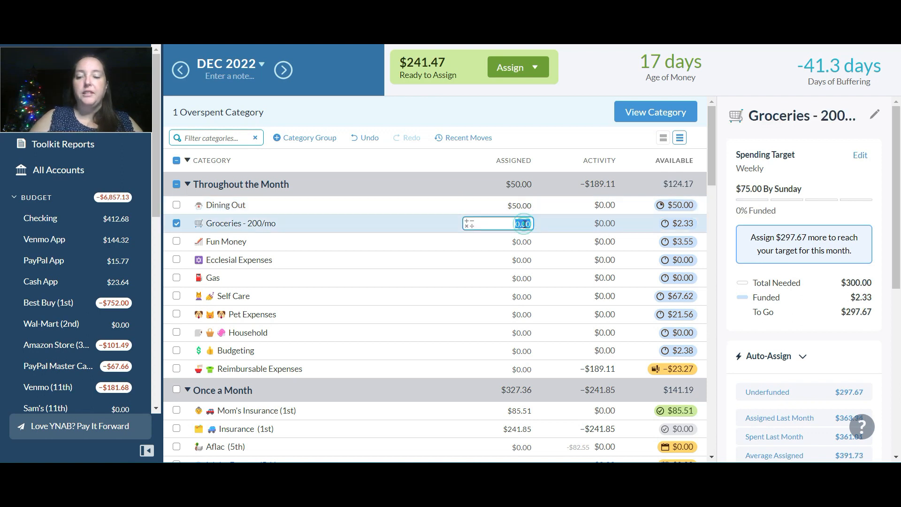
Step: Assign $10.00 to Fun Money and $40.00 to Ecclesial Expenses for December 2022
click(522, 242)
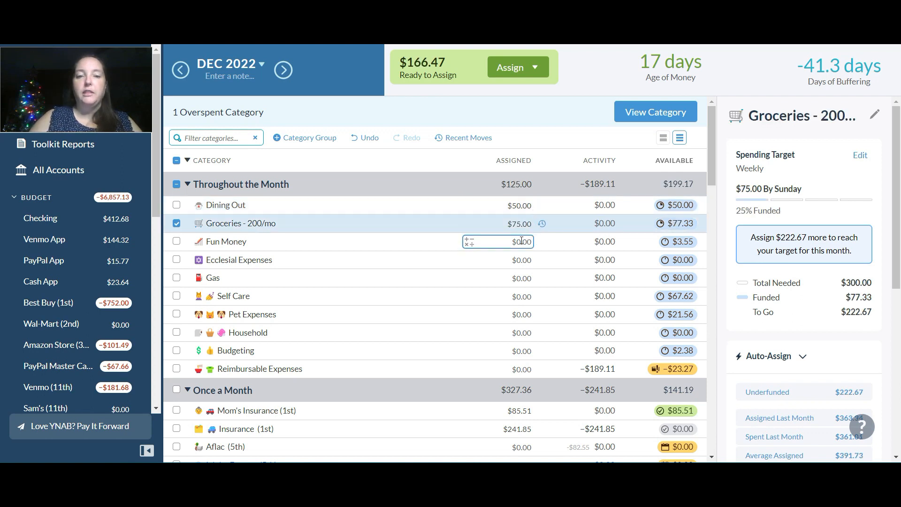
text(10)
key(Return)
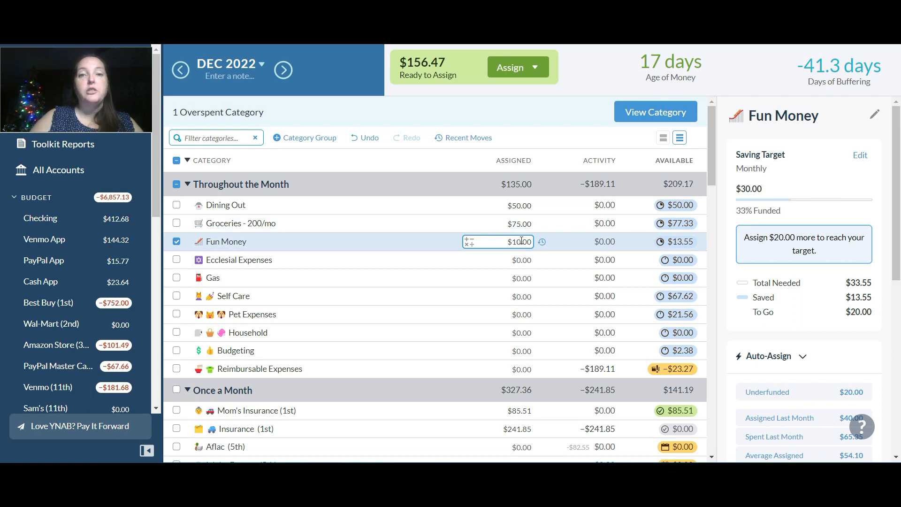
click(513, 259)
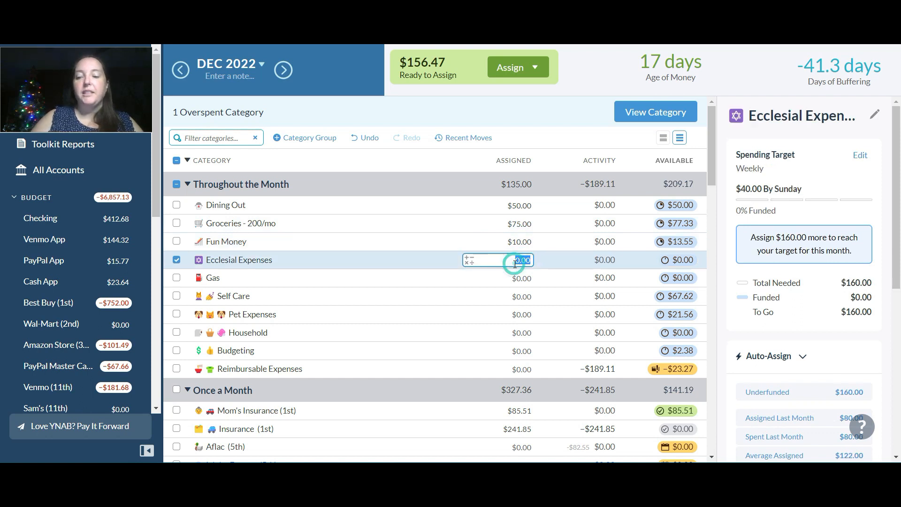
text(40)
key(Return)
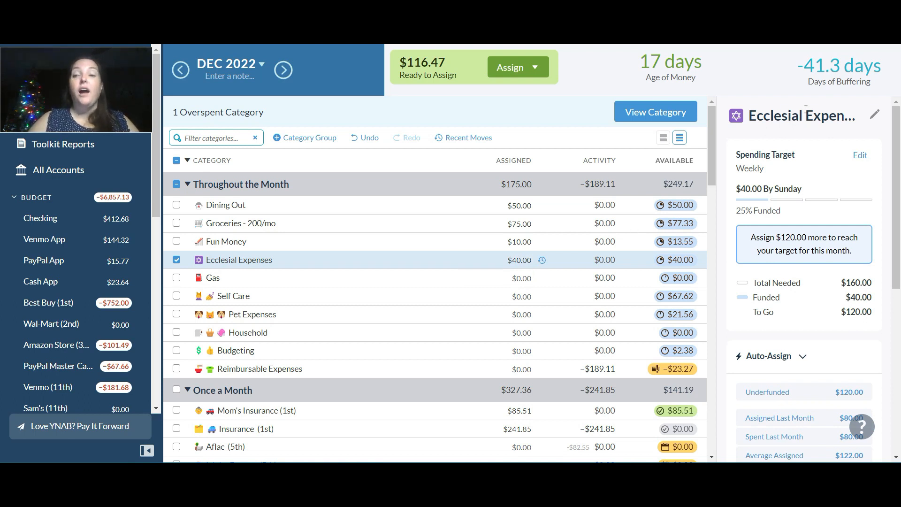
Step: Check the system calendar for December 2022 against the due dates of the Once a Month bills
drag(711, 125, 713, 165)
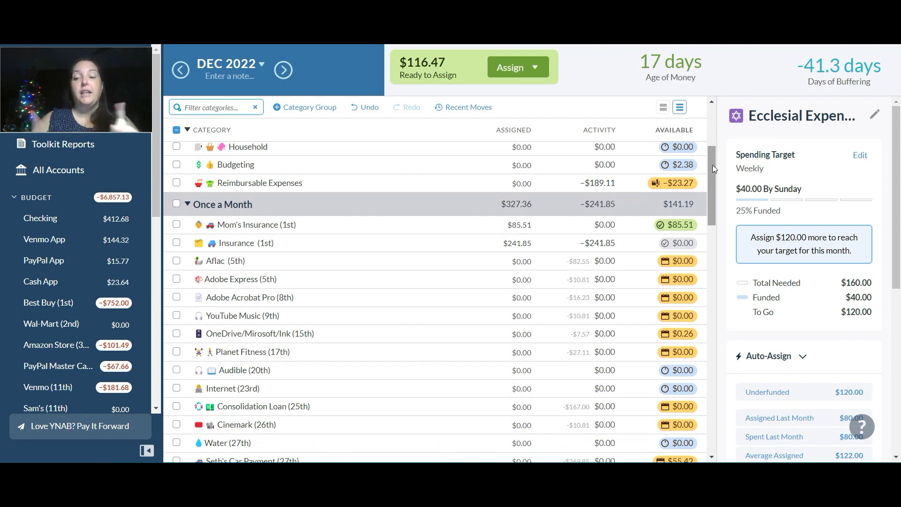
key(super+n)
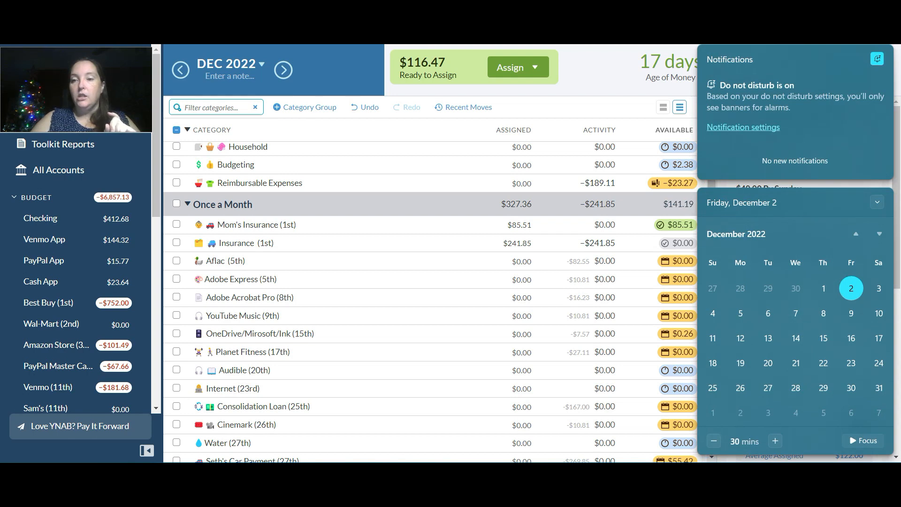
right_click(868, 473)
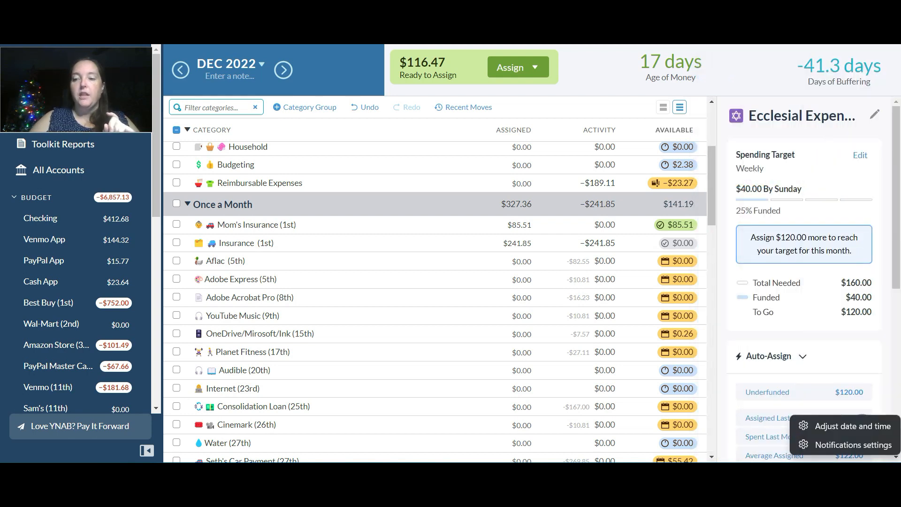
click(828, 355)
click(827, 355)
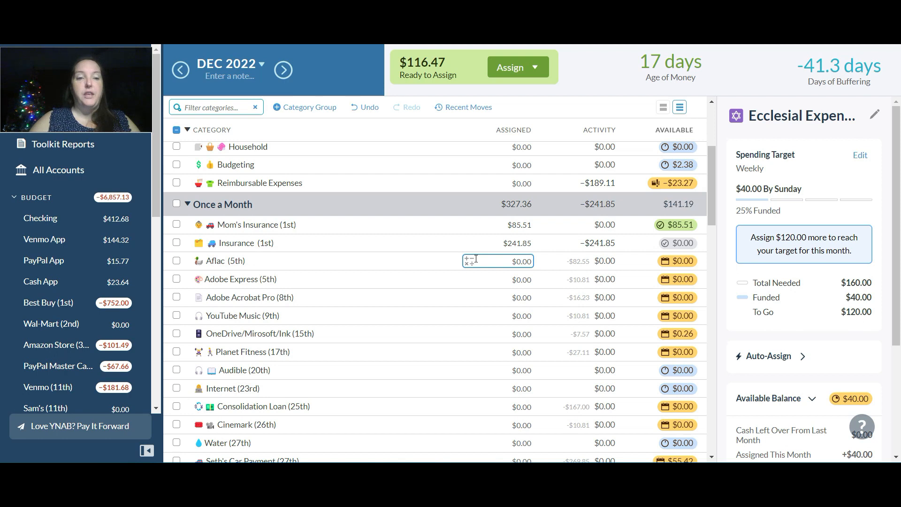
Step: In the Once a Month group, assign $82.55 to Aflac (5th) and $10.81 to Adobe Express (5th)
click(523, 262)
text(82)
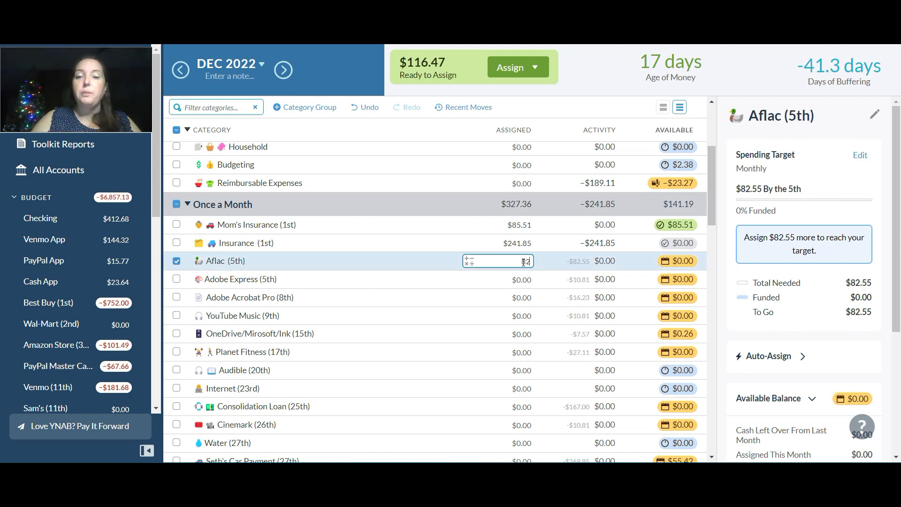
text(.55)
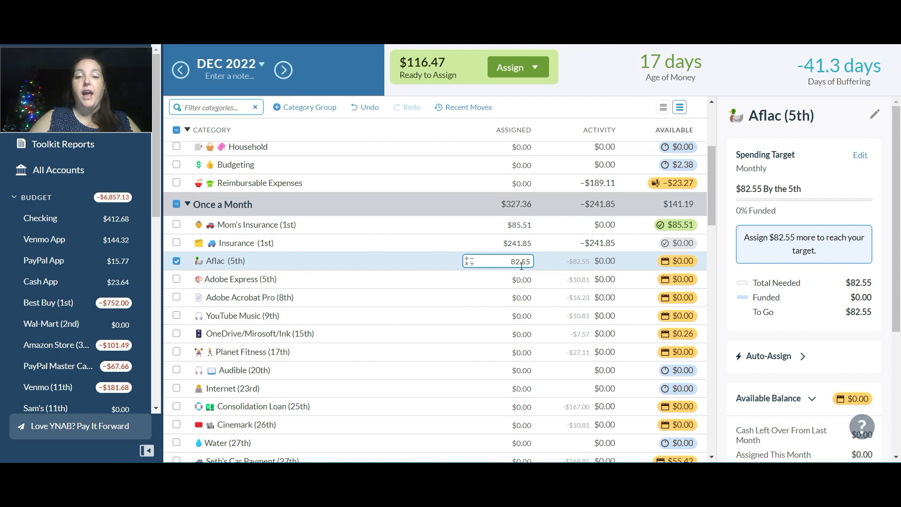
click(518, 277)
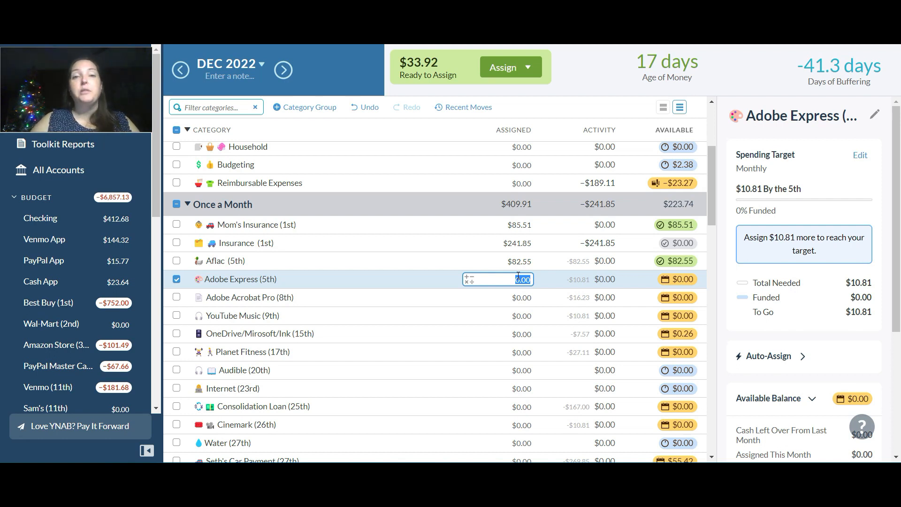
text(10)
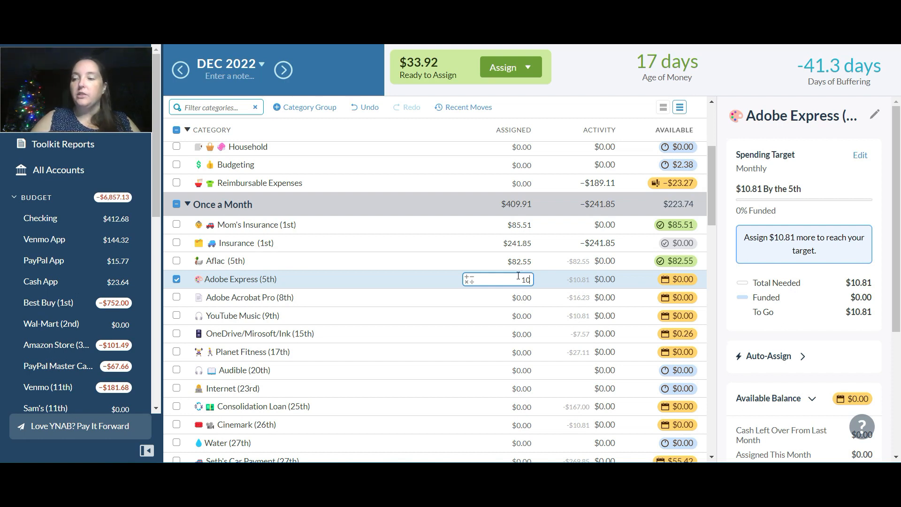
text(.8)
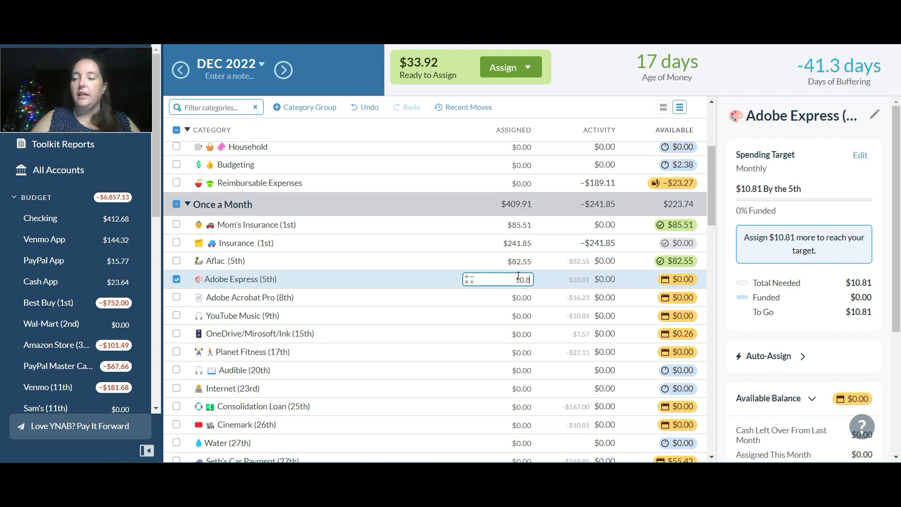
text(1)
Step: Assign $16.23 to the Adobe Acrobat Pro (8th) category in the Once a Month group
click(522, 298)
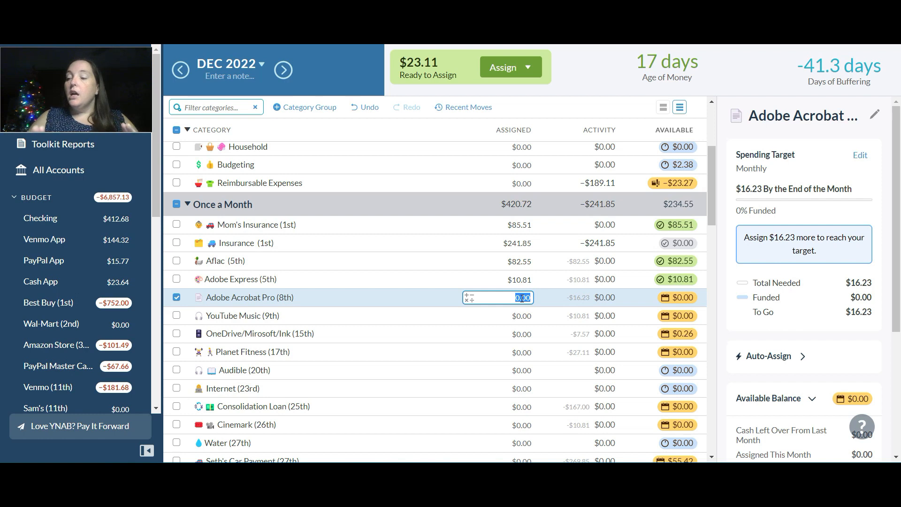
text(16.23)
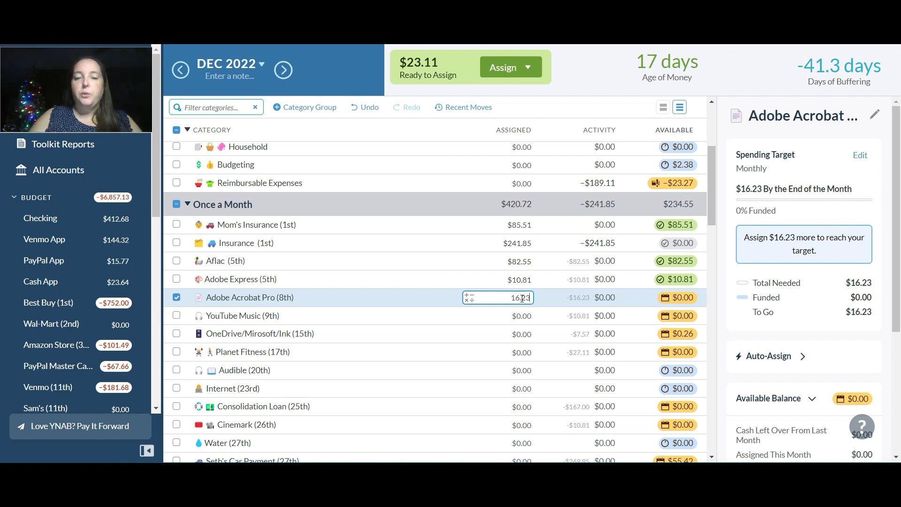
key(Return)
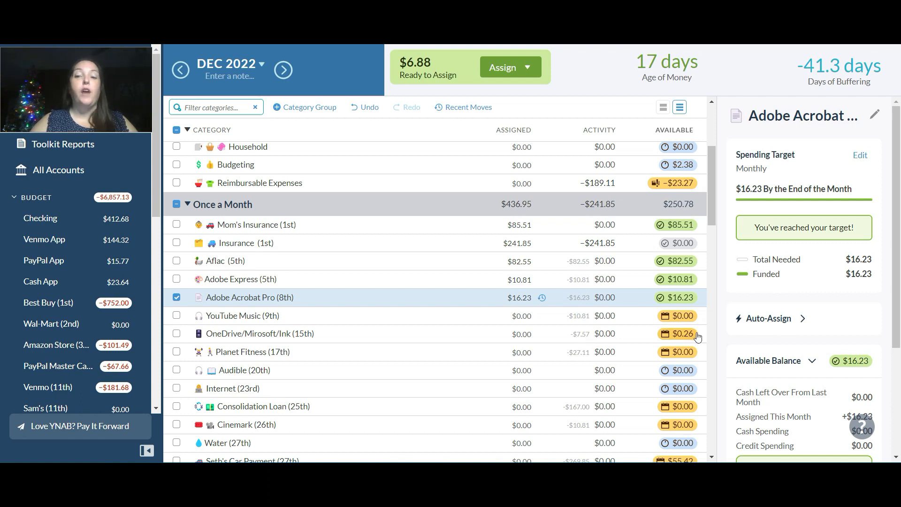
Step: Show progress bars for the budget categories and examine the overspent Reimbursable Expenses category
mouse_move(687, 339)
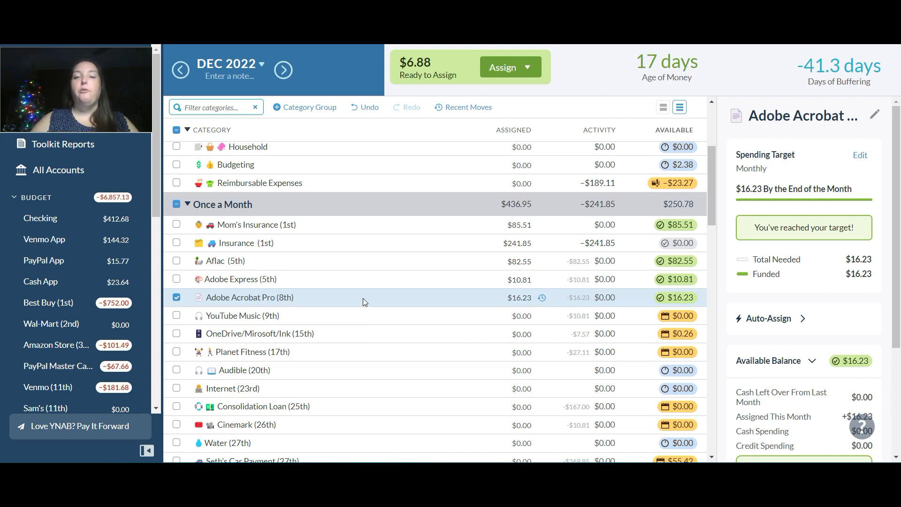
click(663, 109)
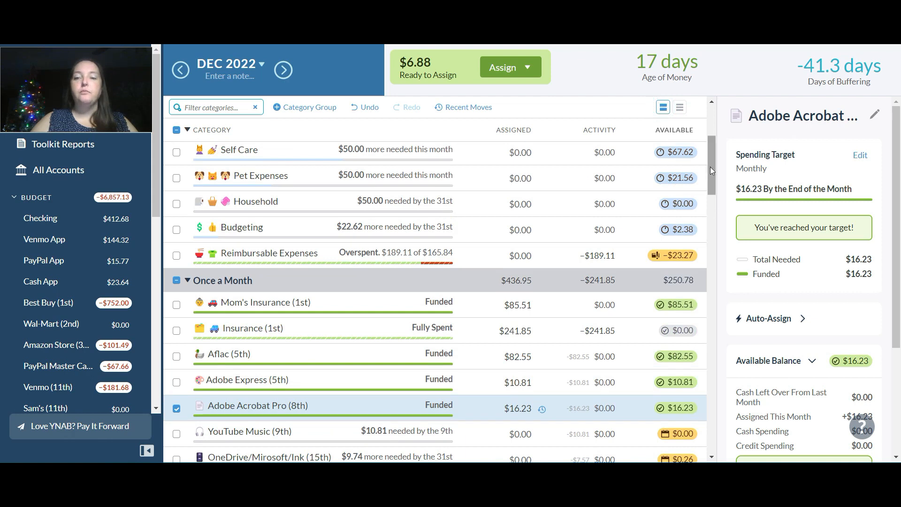
right_click(714, 132)
click(569, 58)
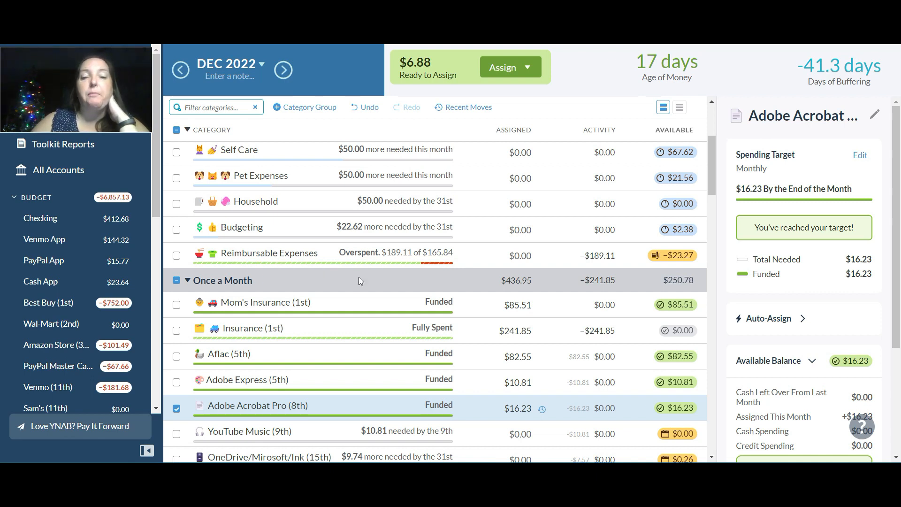
click(471, 258)
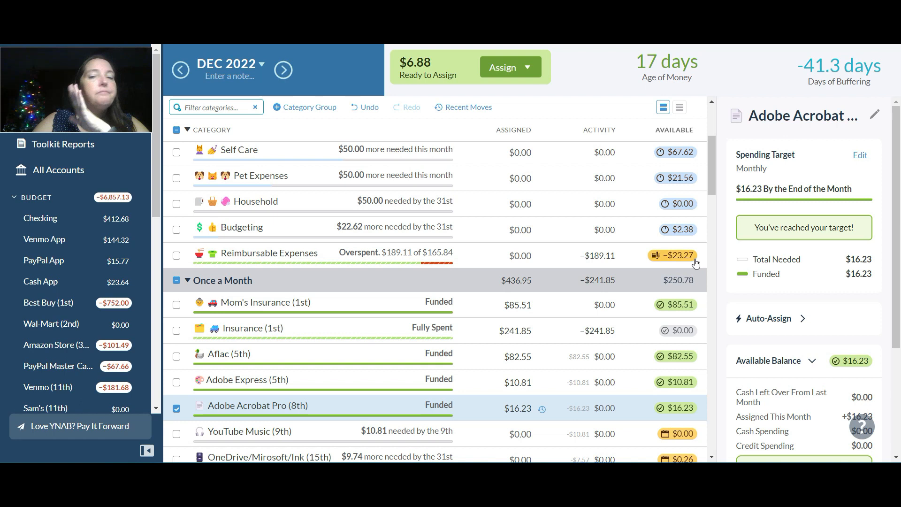
mouse_move(696, 264)
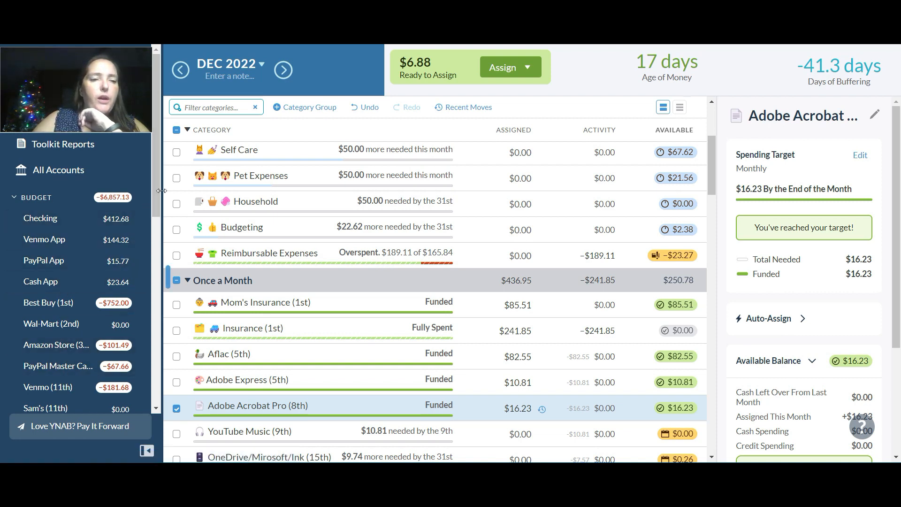
Step: Review the transactions in the Capital One (15th) account and open the Checking account register
drag(156, 192, 156, 261)
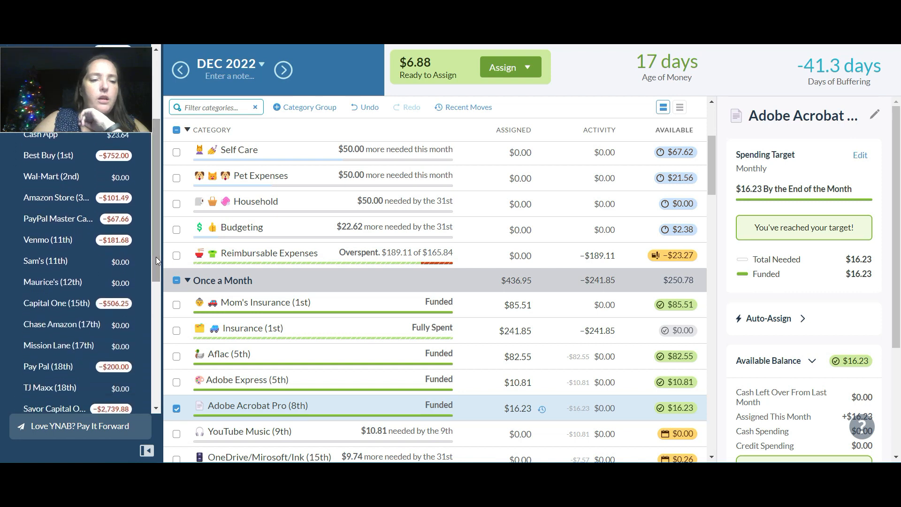
click(52, 311)
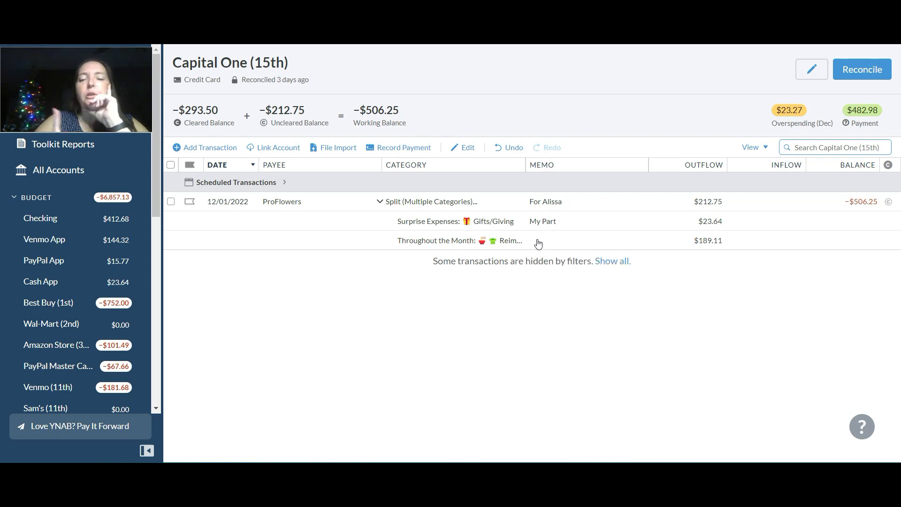
click(40, 217)
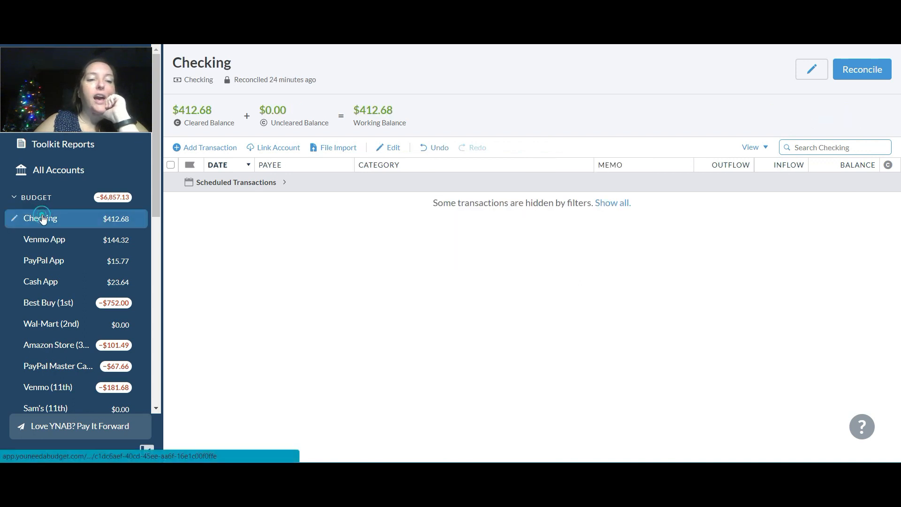
click(52, 201)
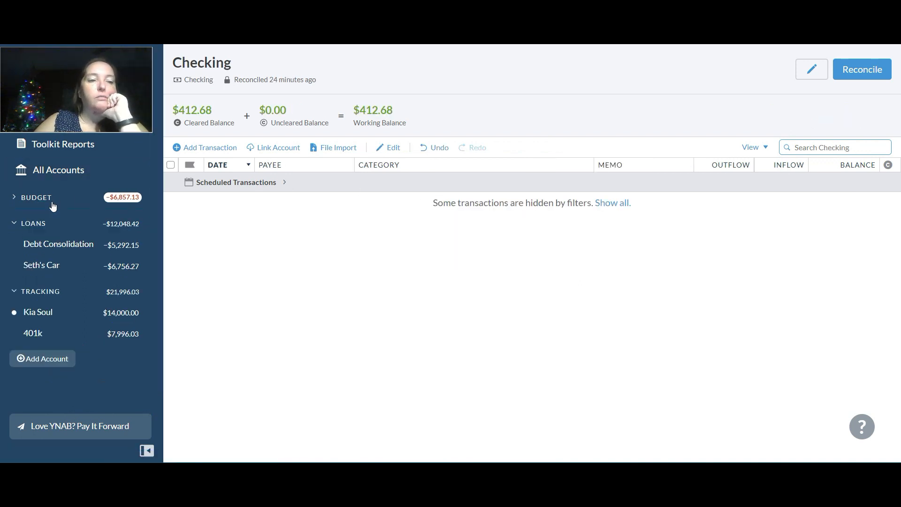
click(51, 201)
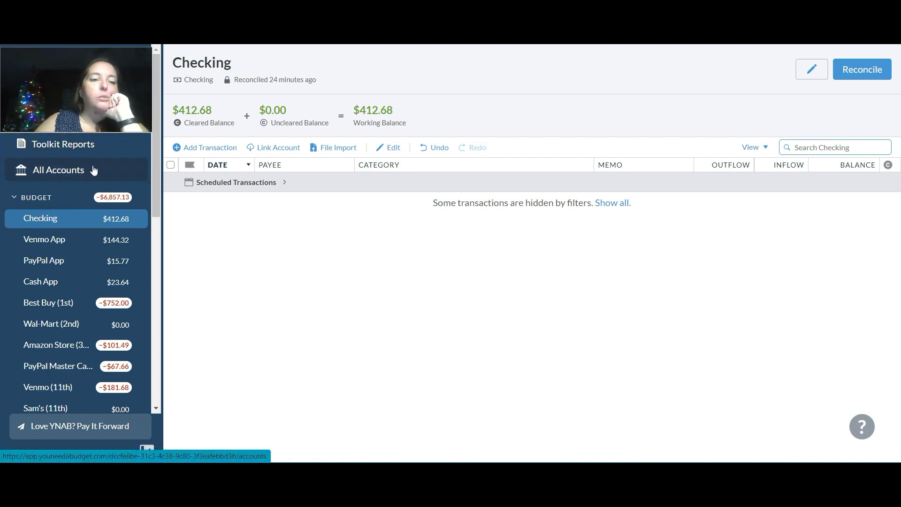
Step: Return to the December 2022 budget and look over the balances of the budget accounts
click(156, 159)
drag(100, 92, 77, 88)
click(71, 96)
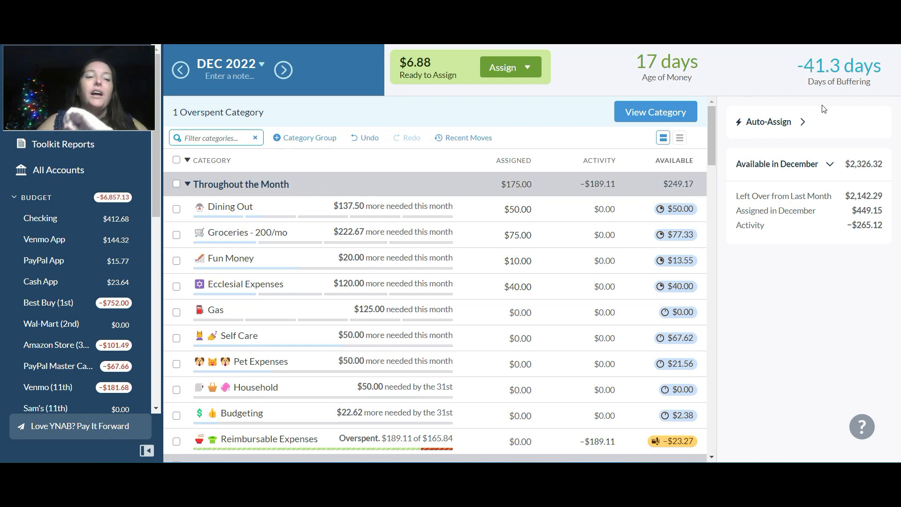
click(480, 214)
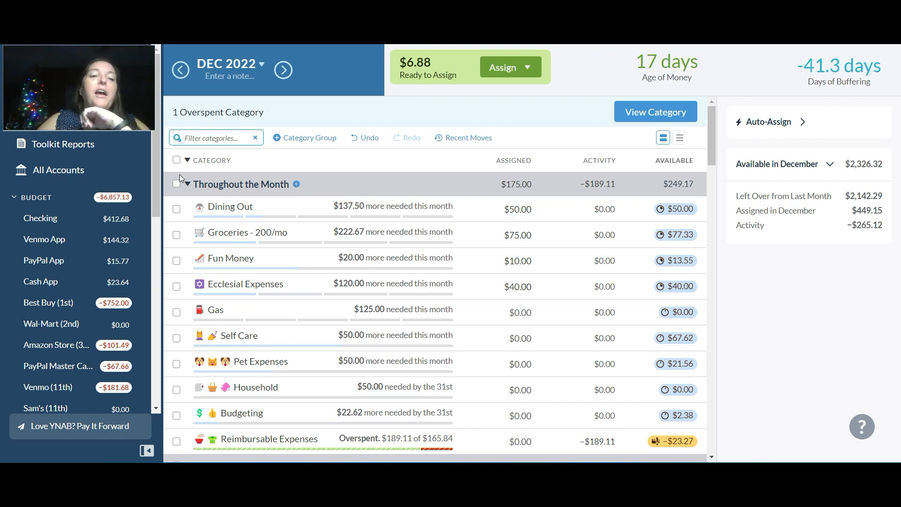
drag(154, 166, 157, 271)
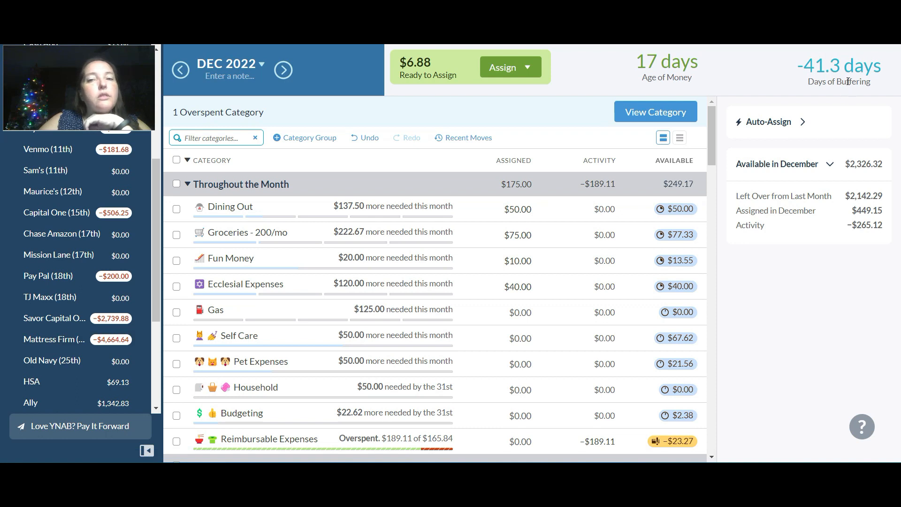
mouse_move(848, 82)
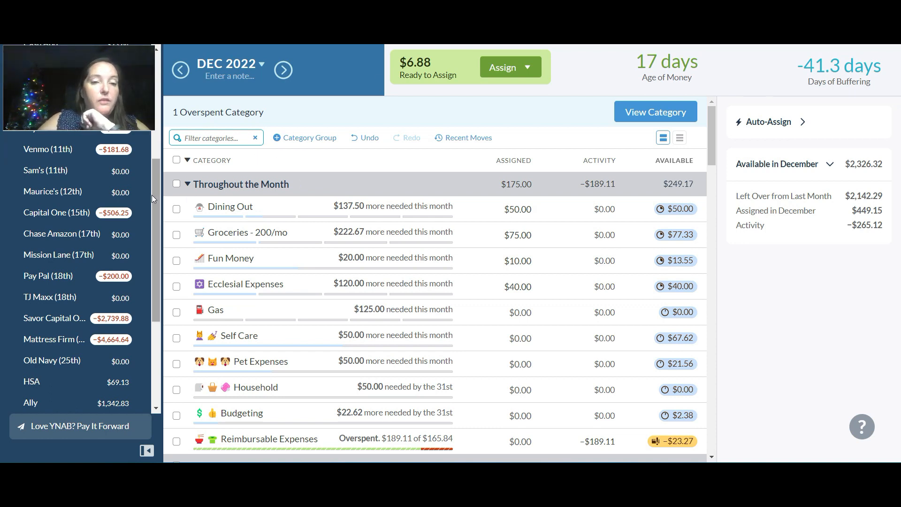
Step: Compare the budget category list with and without progress bars, and leave the progress bars hidden
click(681, 137)
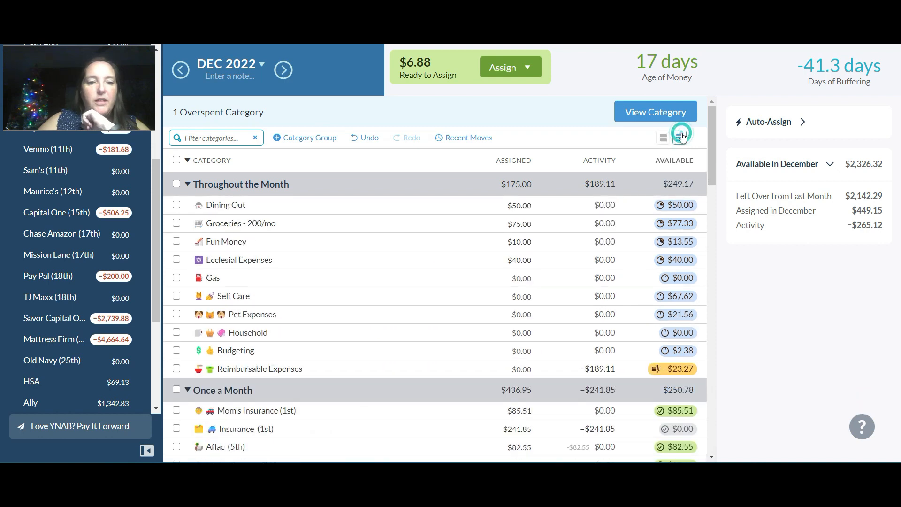
click(534, 197)
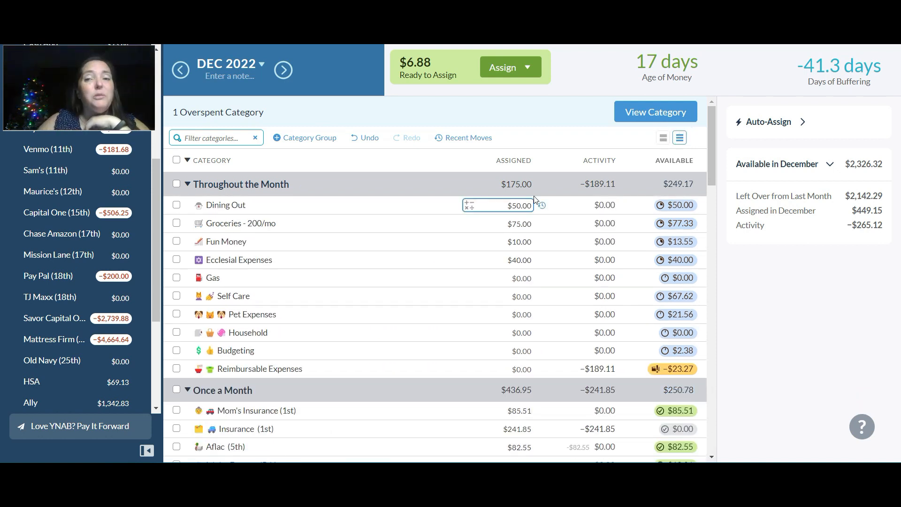
click(663, 138)
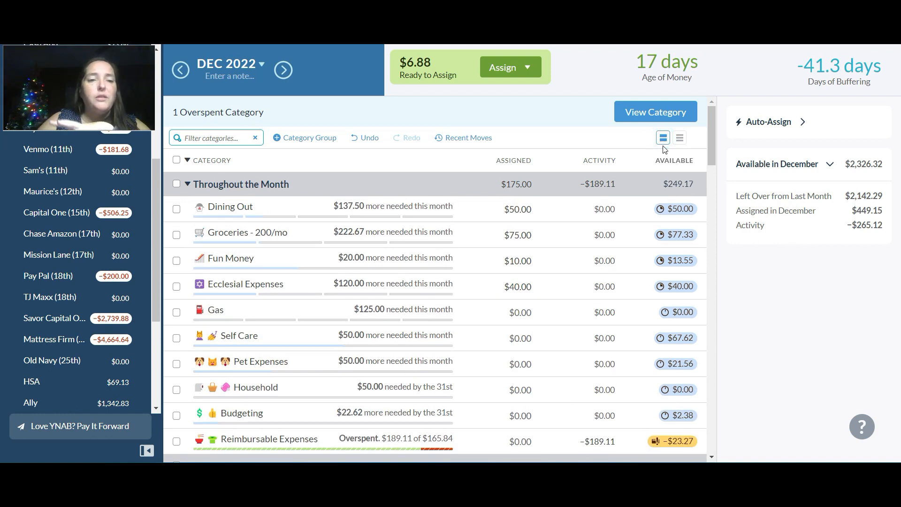
click(680, 138)
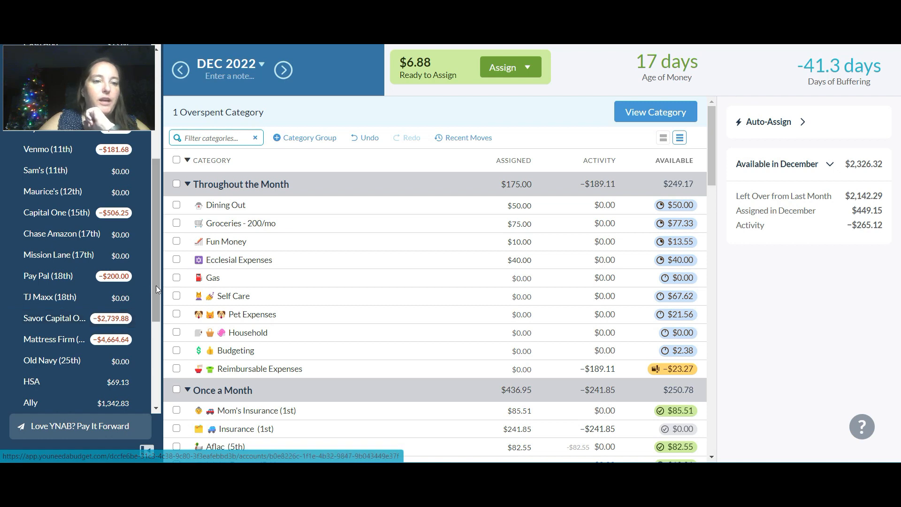
drag(157, 288, 157, 205)
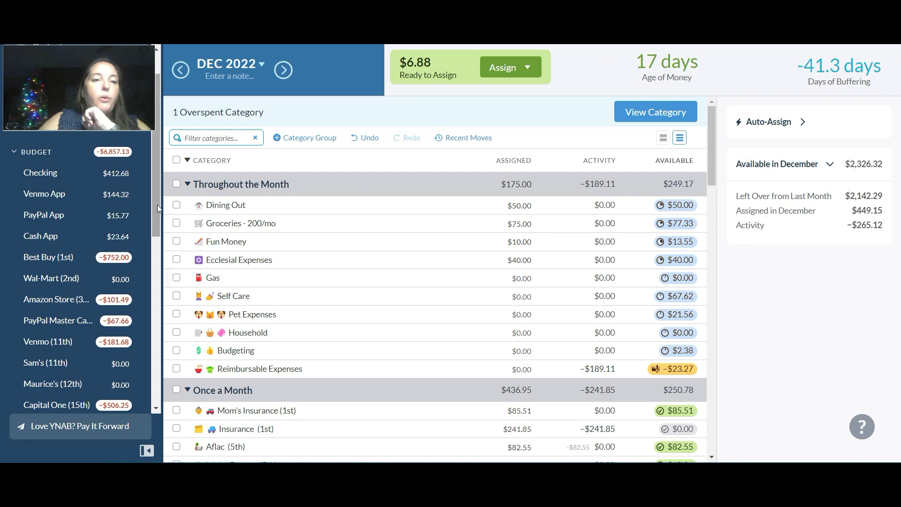
right_click(157, 161)
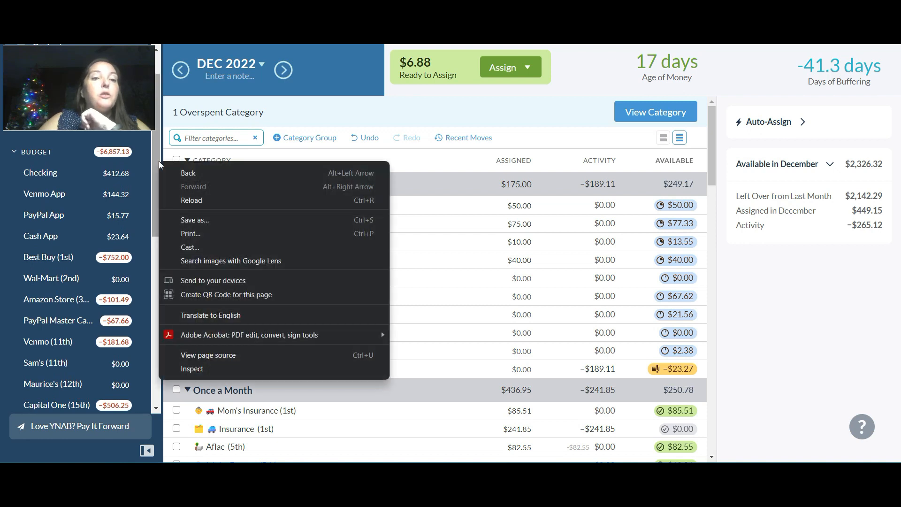
click(151, 148)
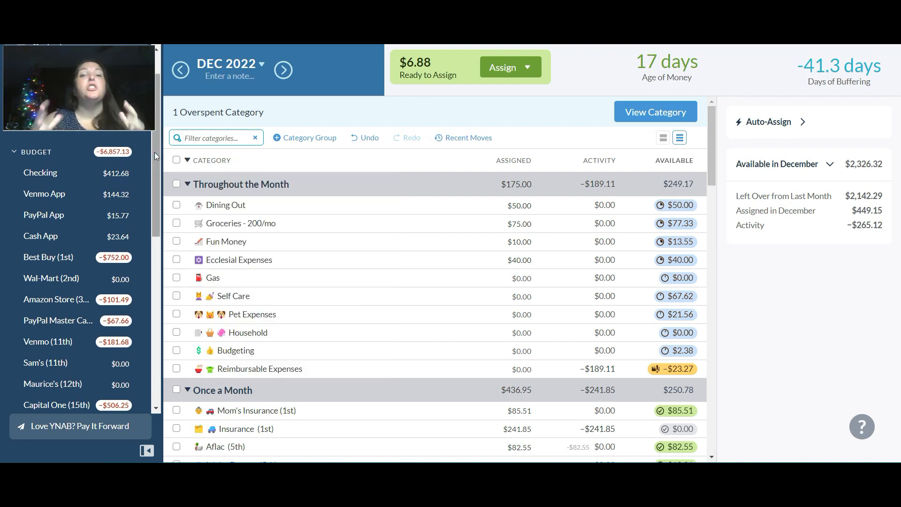